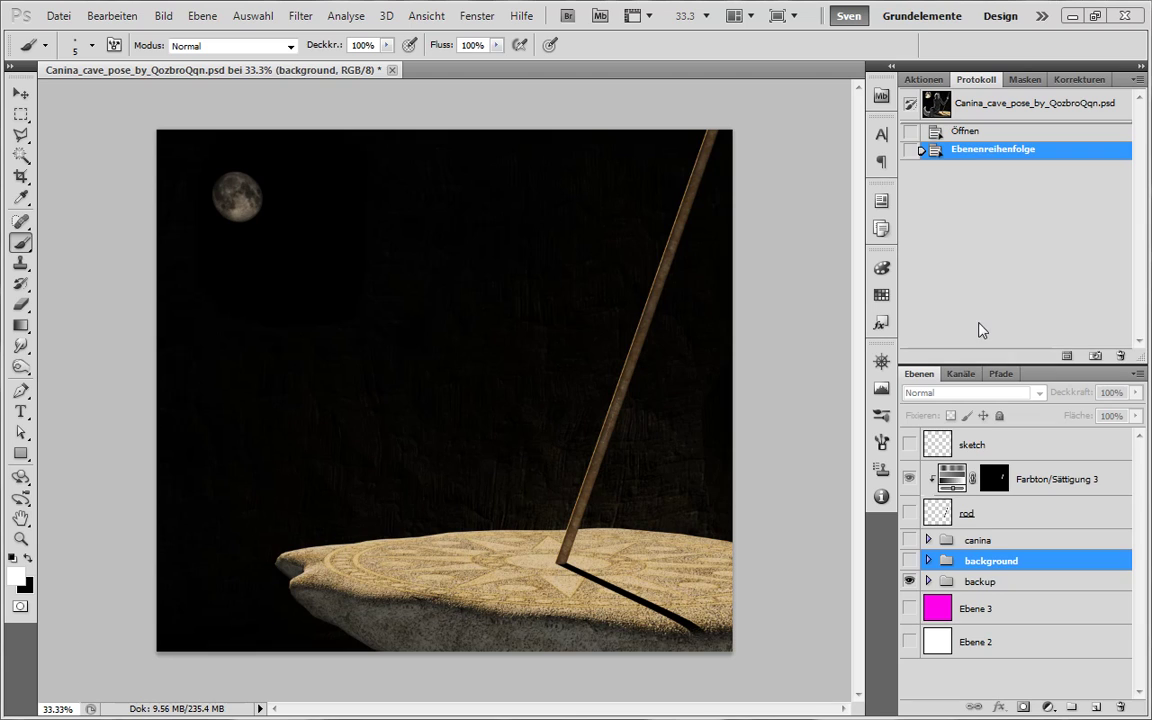
pyautogui.click(909, 444)
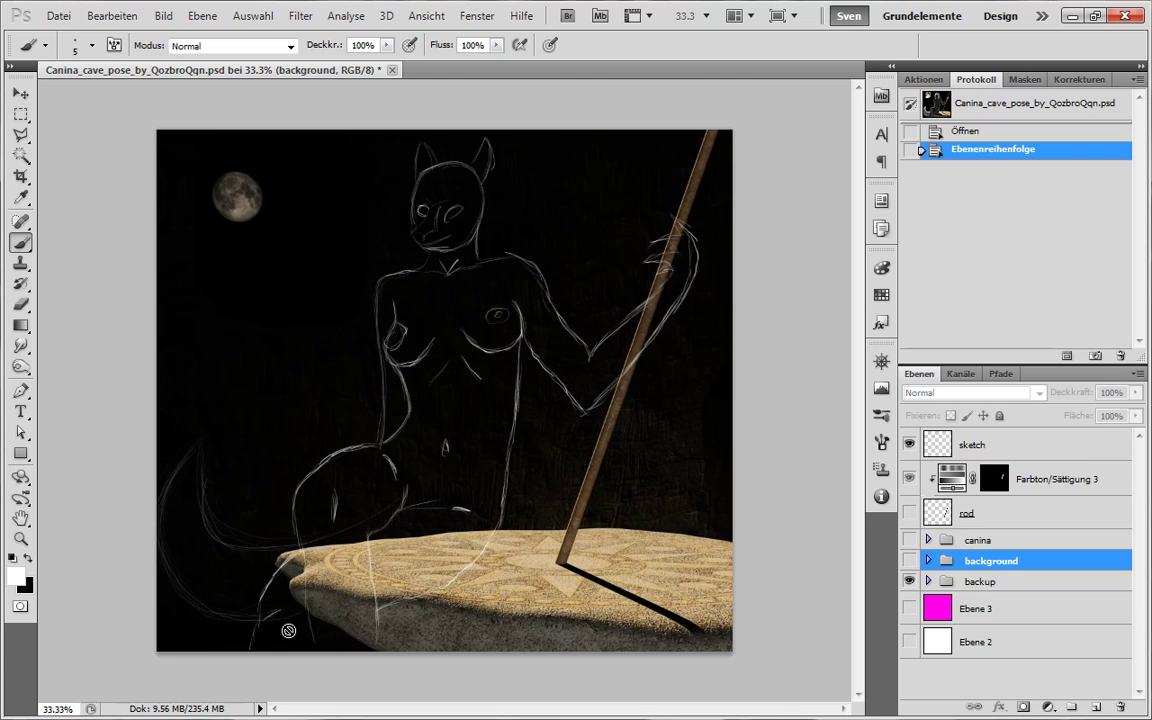
# Step: Make the painted canine figure layer inside the canina group visible
pyautogui.click(928, 540)
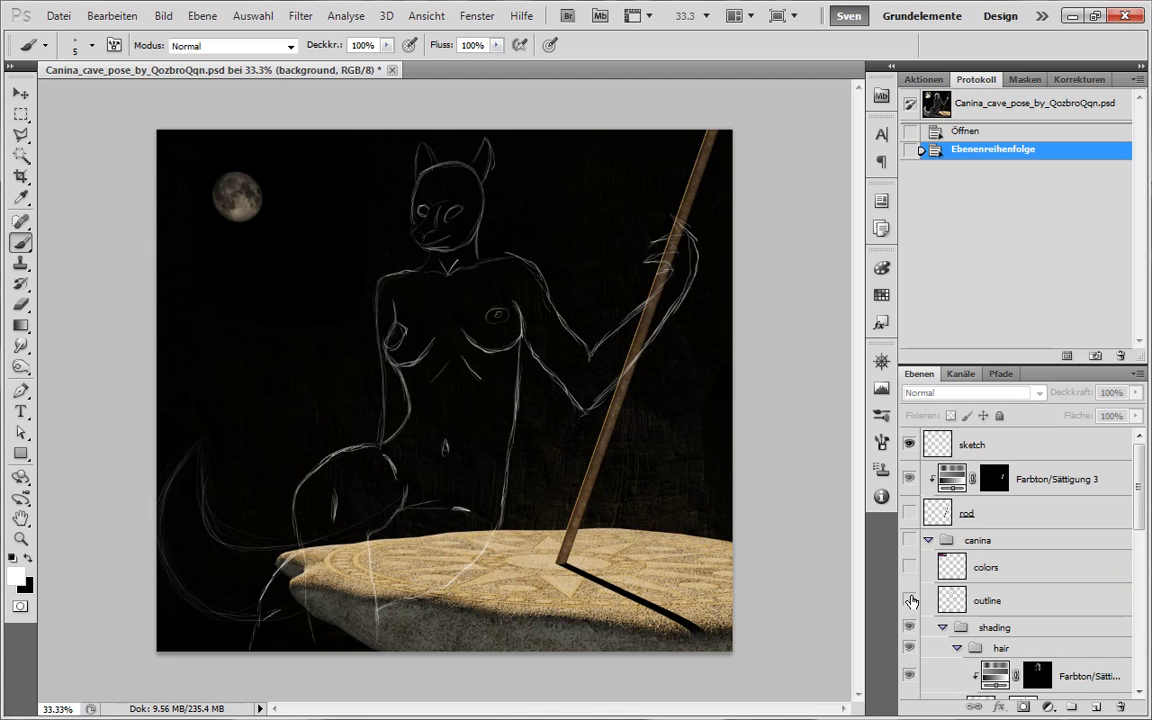
pyautogui.click(909, 600)
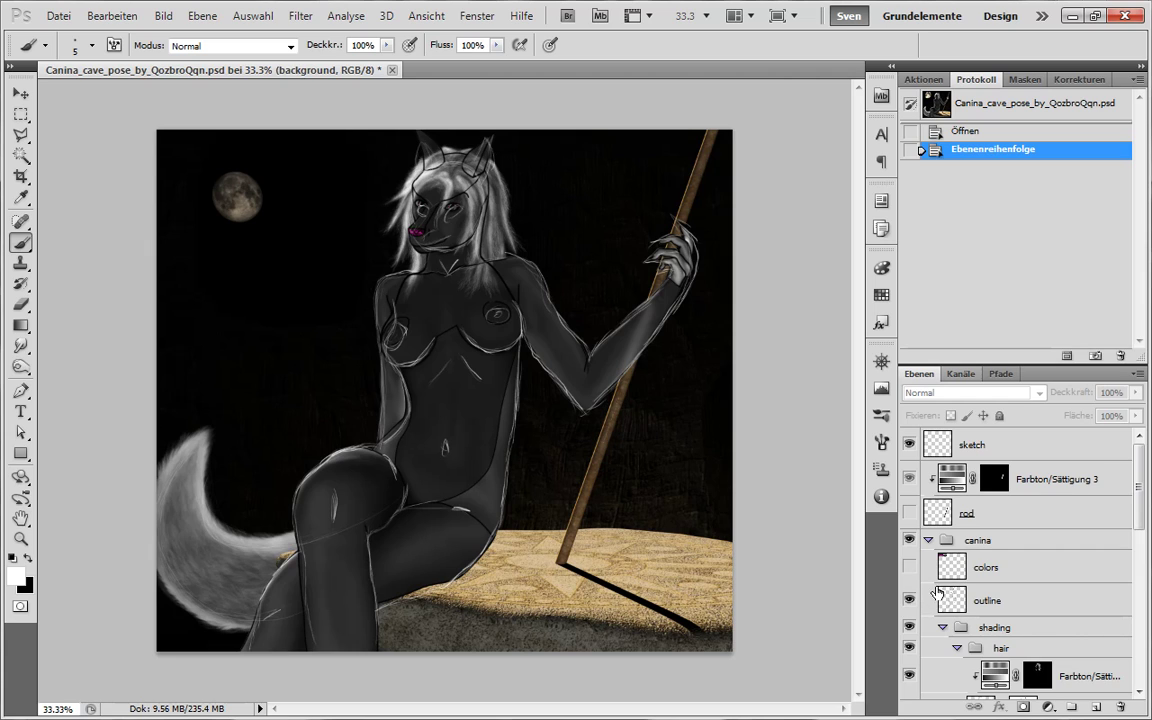
pyautogui.click(928, 540)
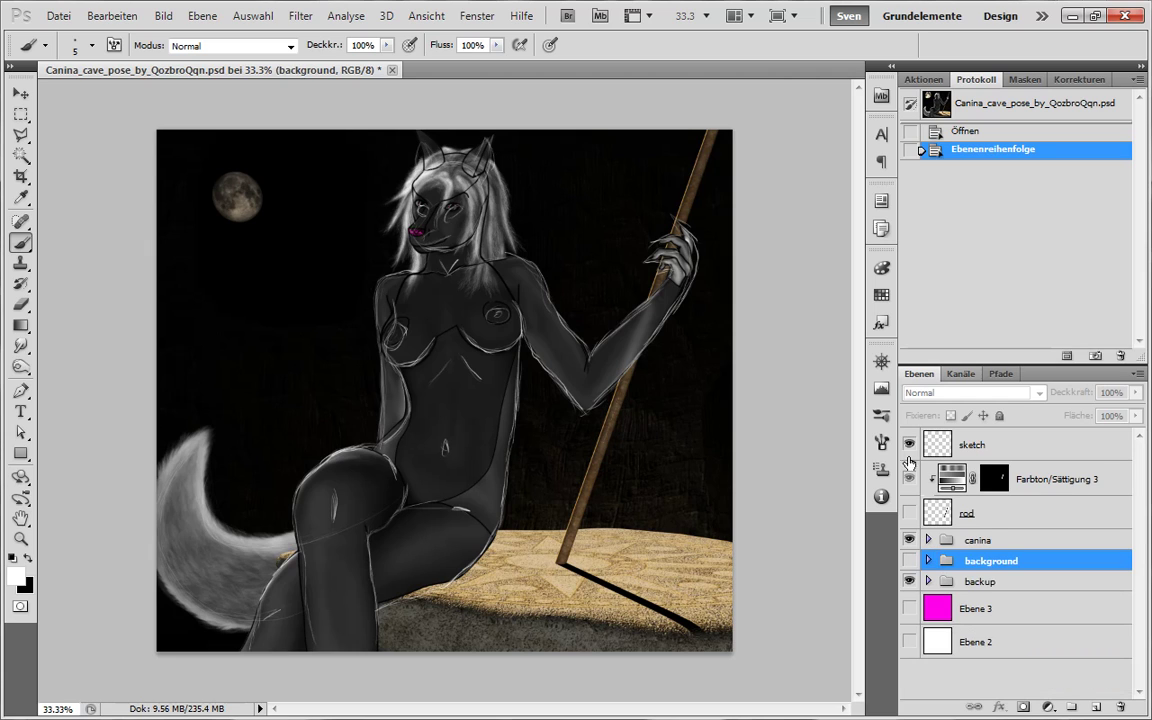
# Step: Hide the white line sketch and the figure's dark outline layers
pyautogui.click(909, 444)
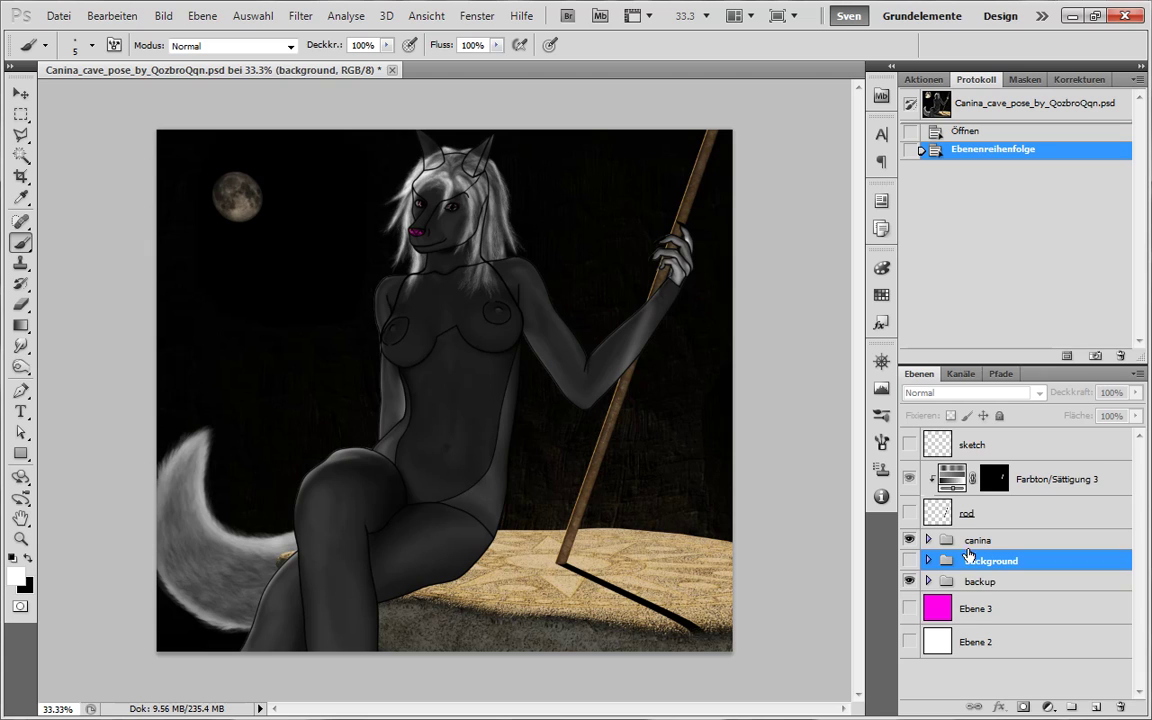
pyautogui.click(928, 541)
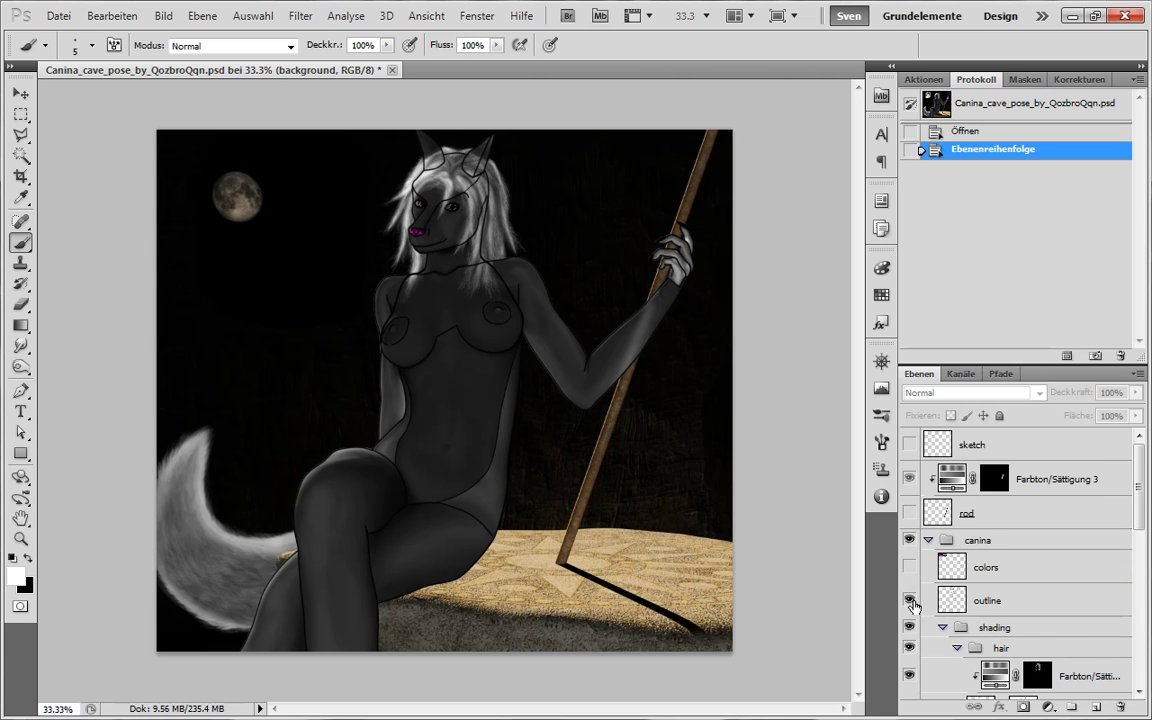
pyautogui.click(909, 600)
pyautogui.click(928, 540)
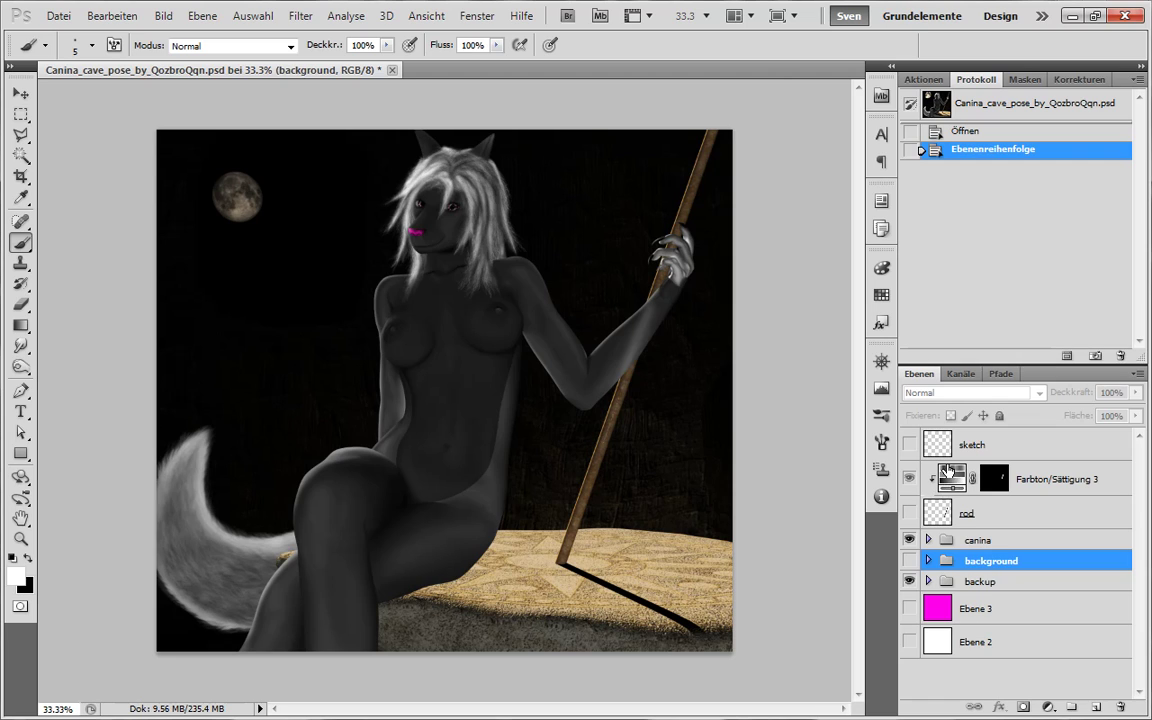
# Step: Turn on the rod layer, hide it briefly to compare, then show it again
pyautogui.click(908, 513)
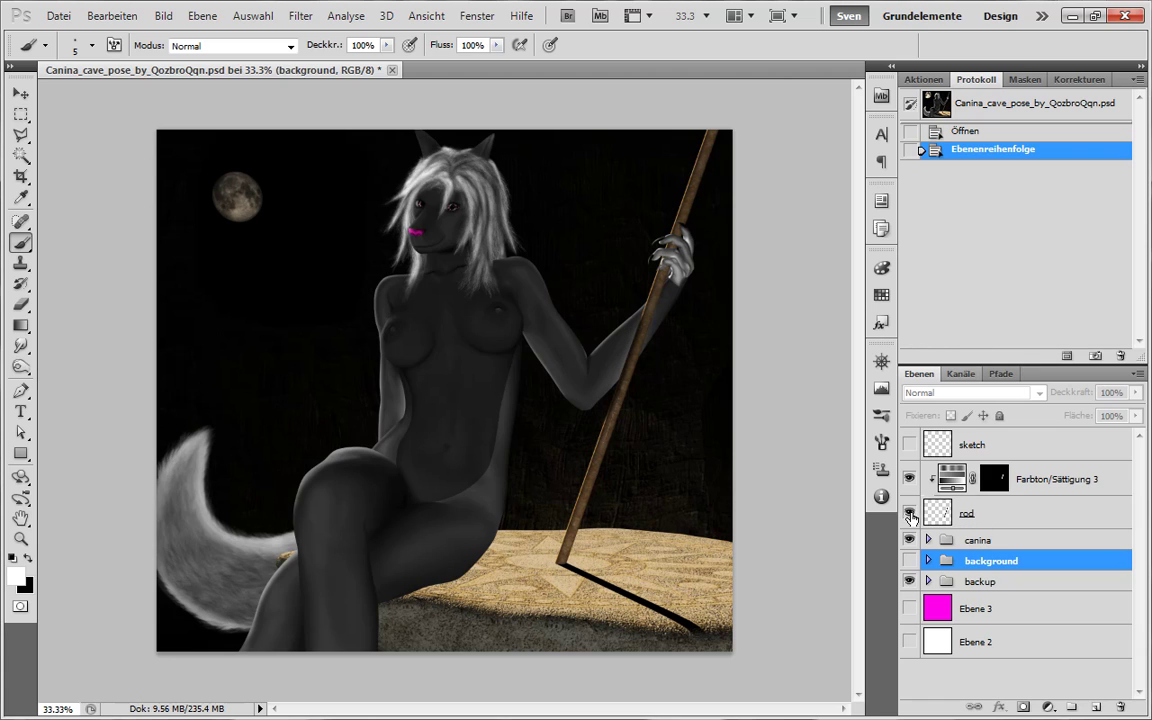
pyautogui.click(909, 514)
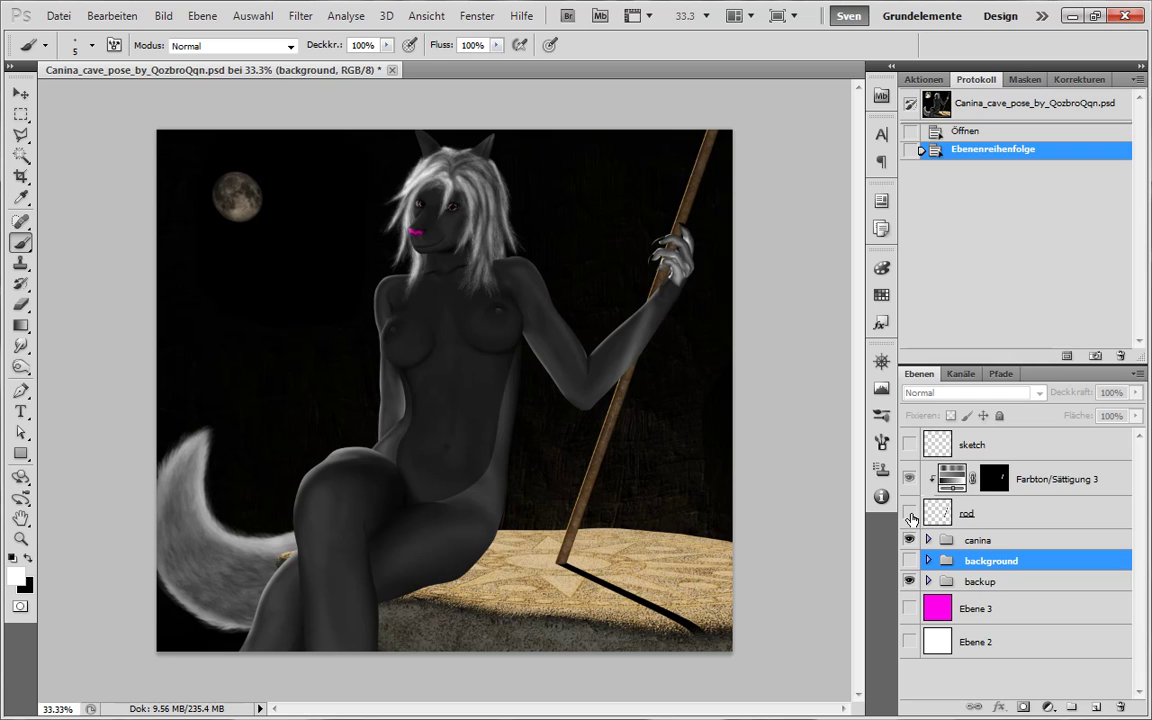
pyautogui.click(909, 514)
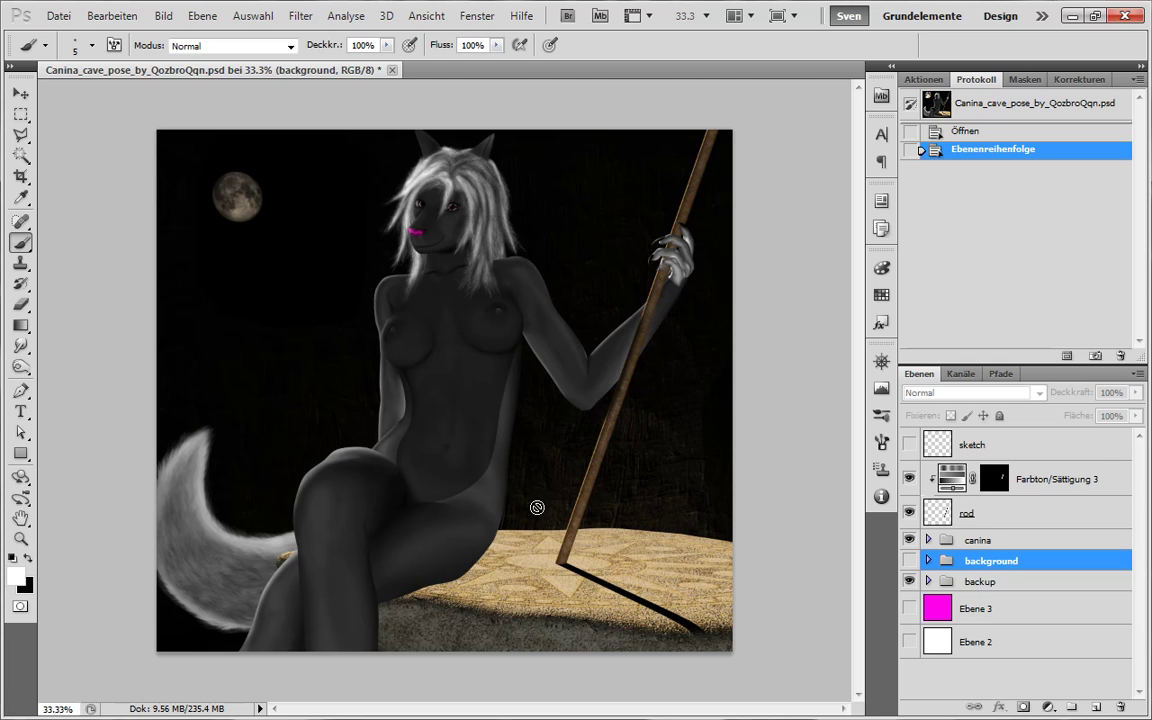
# Step: Show the background group with the large moon, comparing it hidden and visible
pyautogui.click(909, 561)
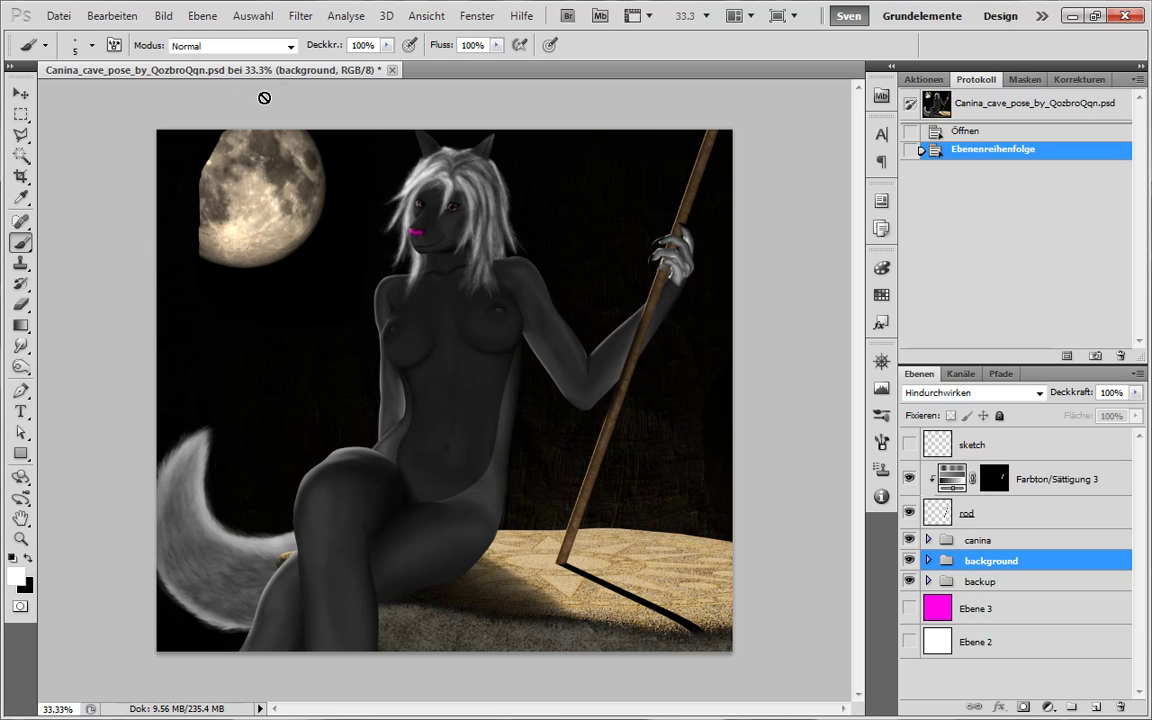
pyautogui.click(909, 560)
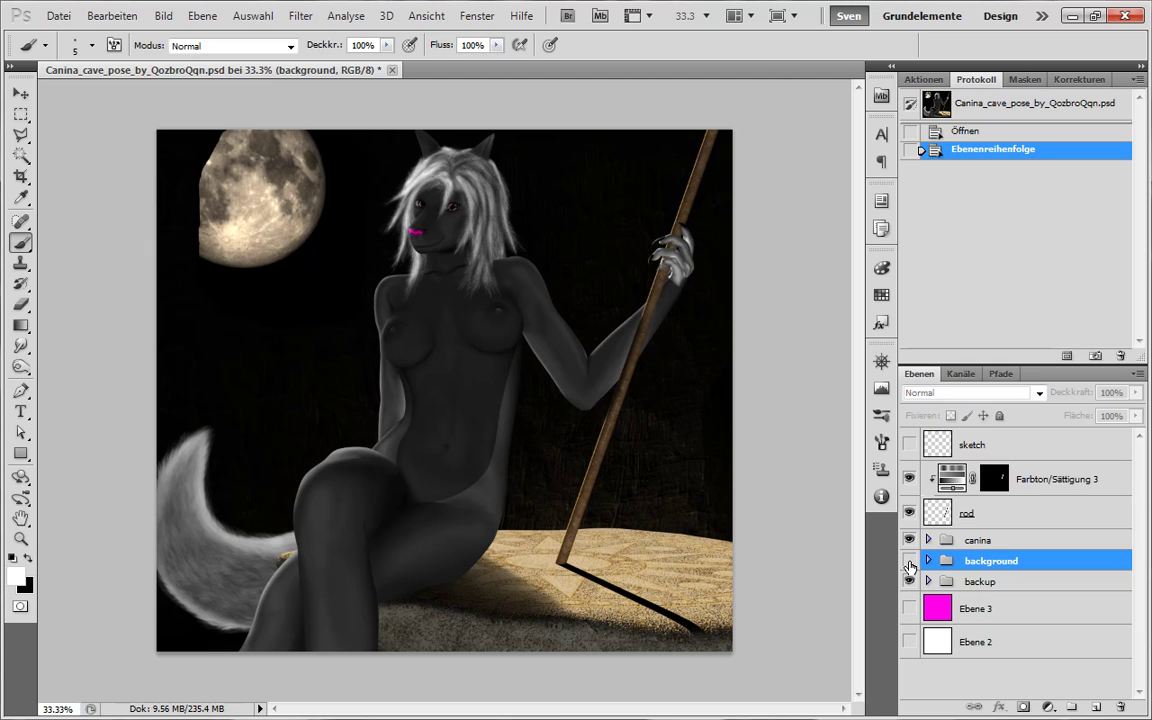
pyautogui.click(909, 560)
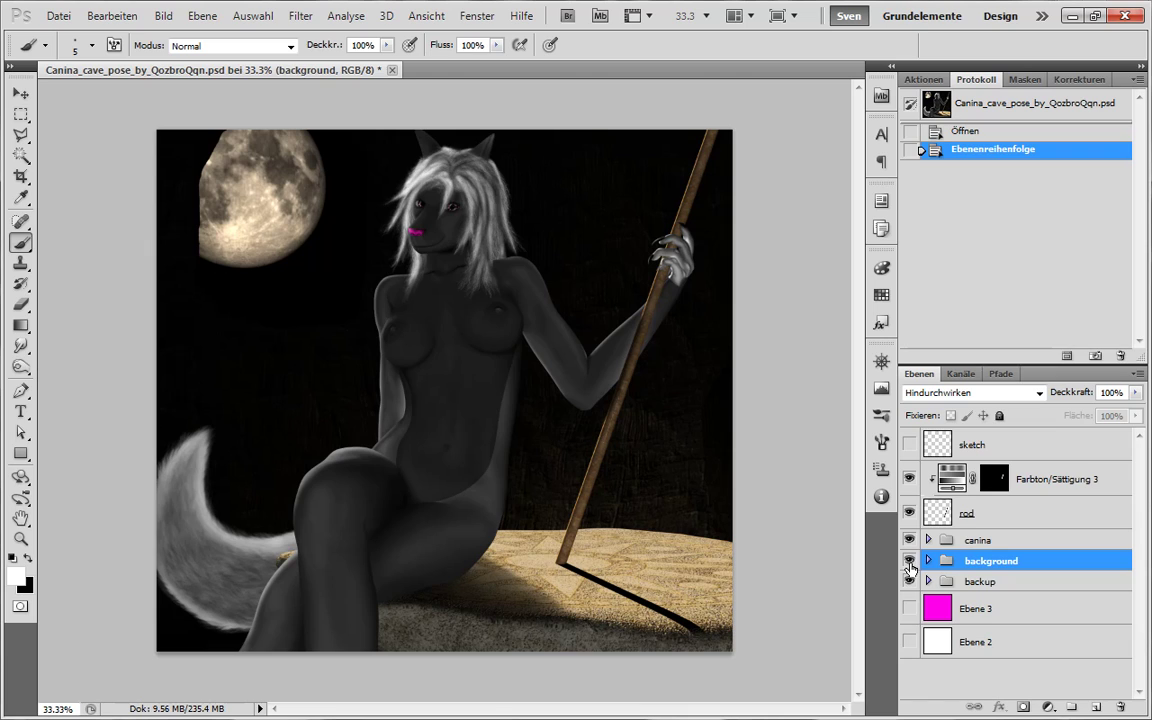